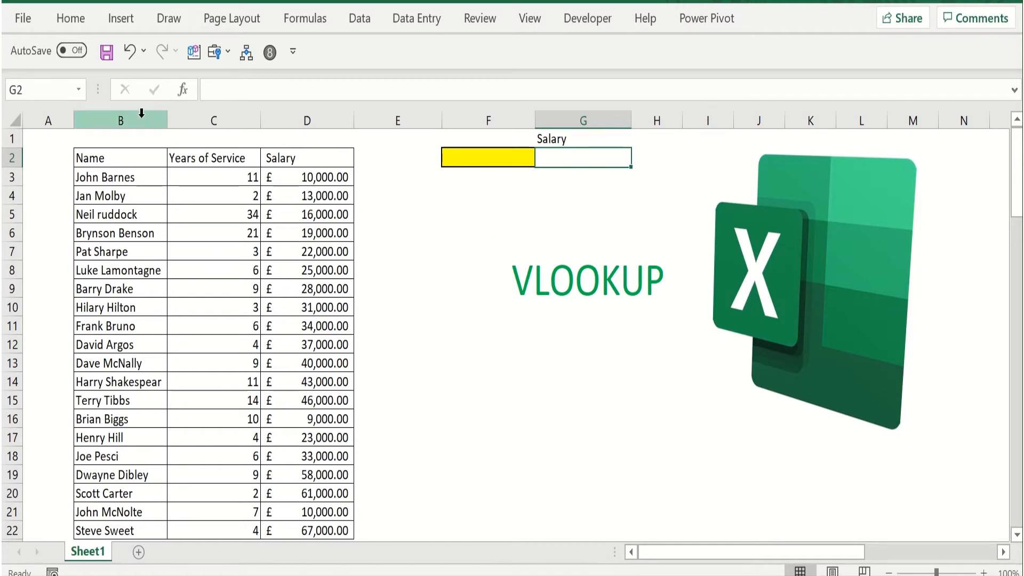
pyautogui.moveTo(141, 113); pyautogui.dragTo(298, 123)
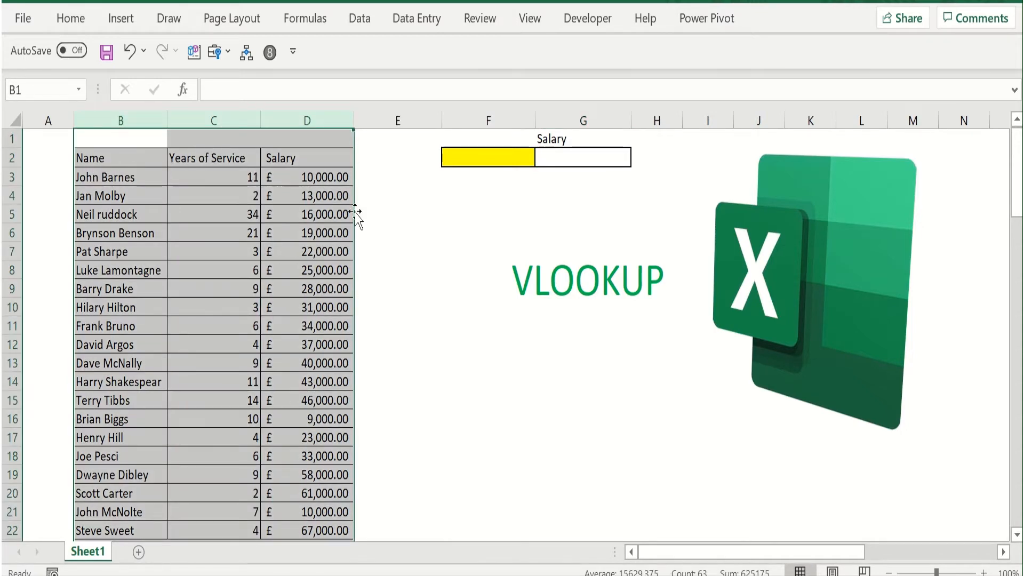
pyautogui.click(431, 231)
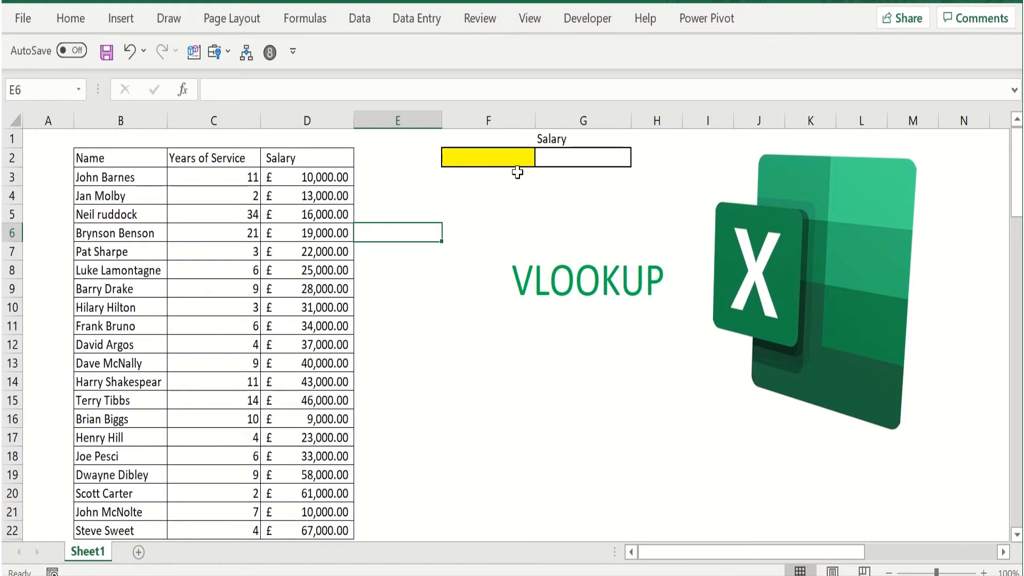
pyautogui.click(555, 159)
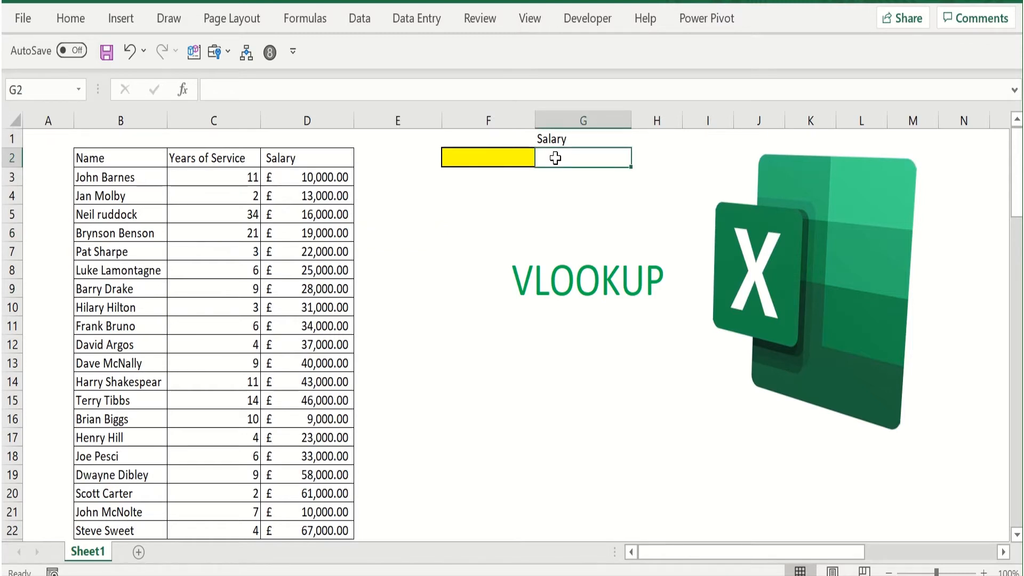
pyautogui.click(471, 156)
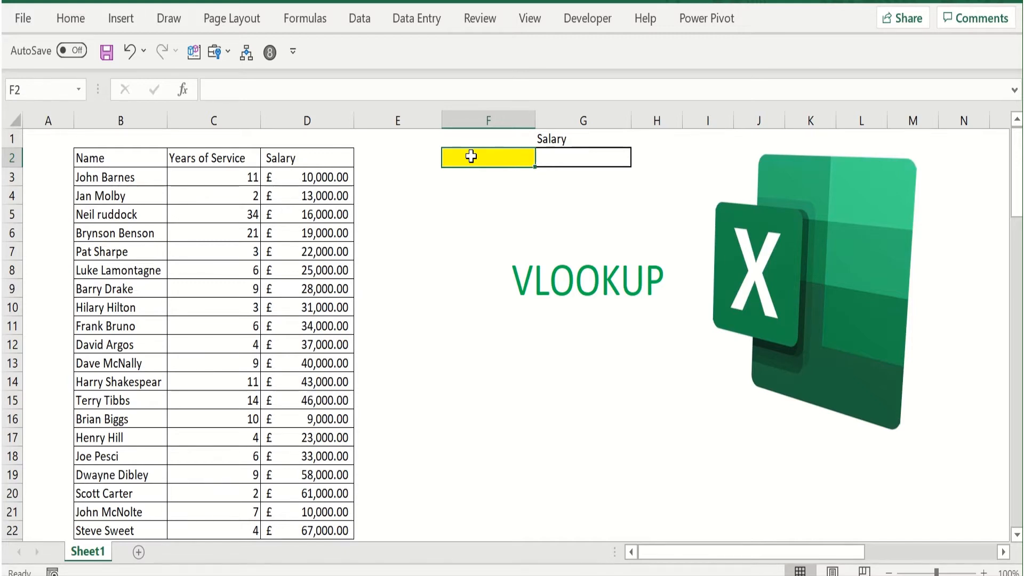
# Start a VLOOKUP formula in G2 with the yellow cell as the absolute lookup value $F$2
pyautogui.click(564, 162)
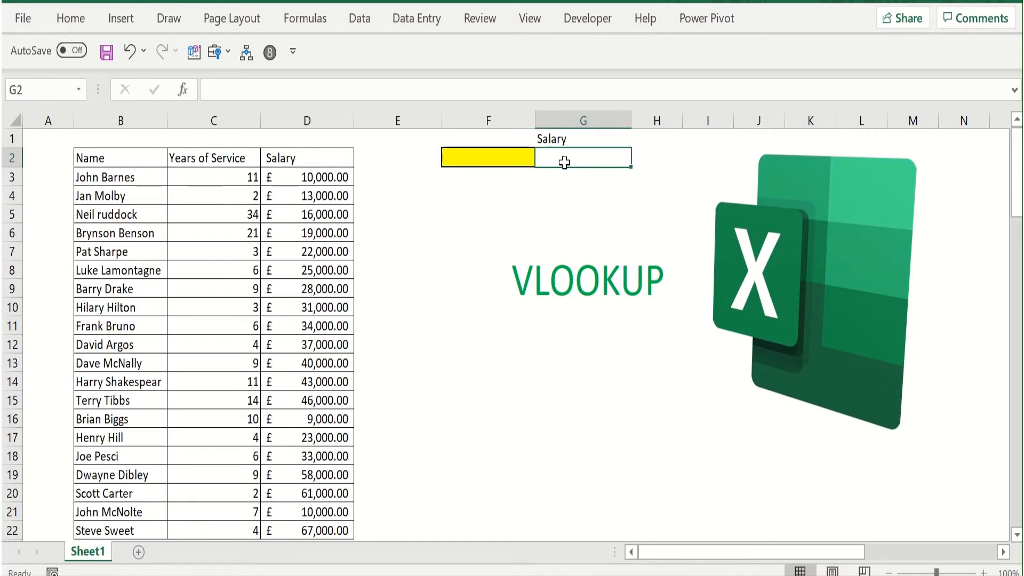
pyautogui.write('=vlo')
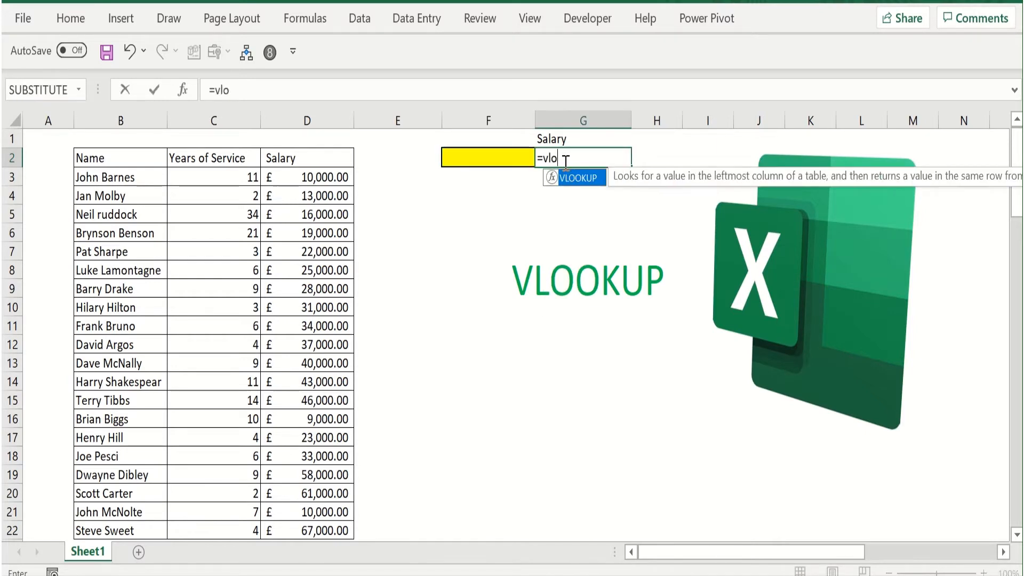
pyautogui.write('okup(')
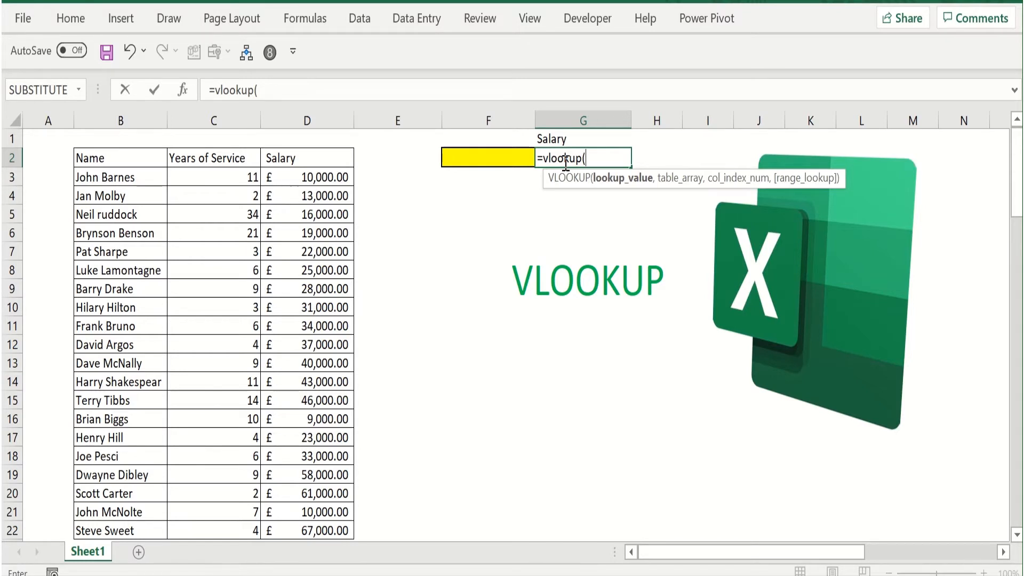
pyautogui.click(507, 158)
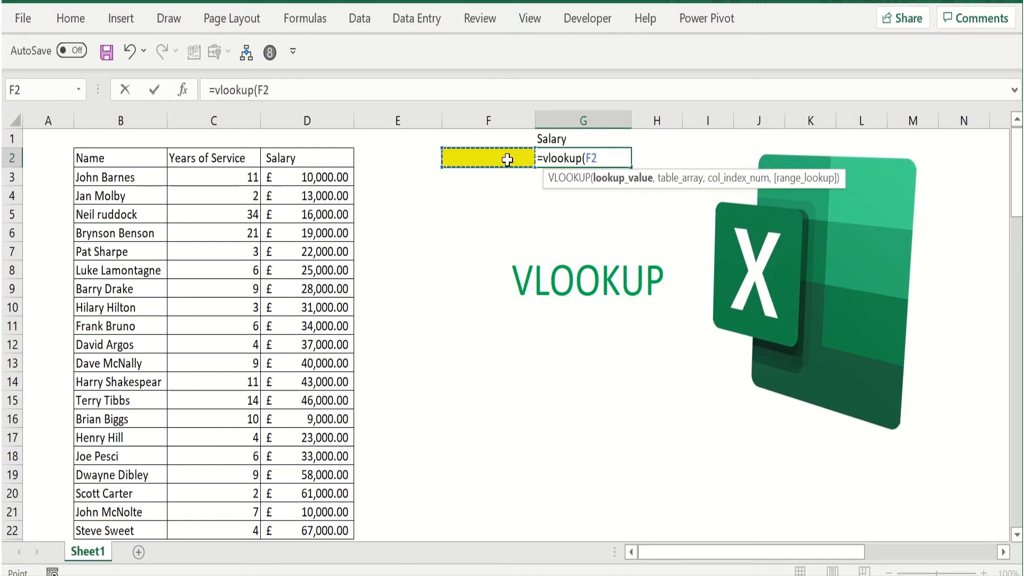
pyautogui.click(259, 90)
pyautogui.write('$')
pyautogui.press('Right')
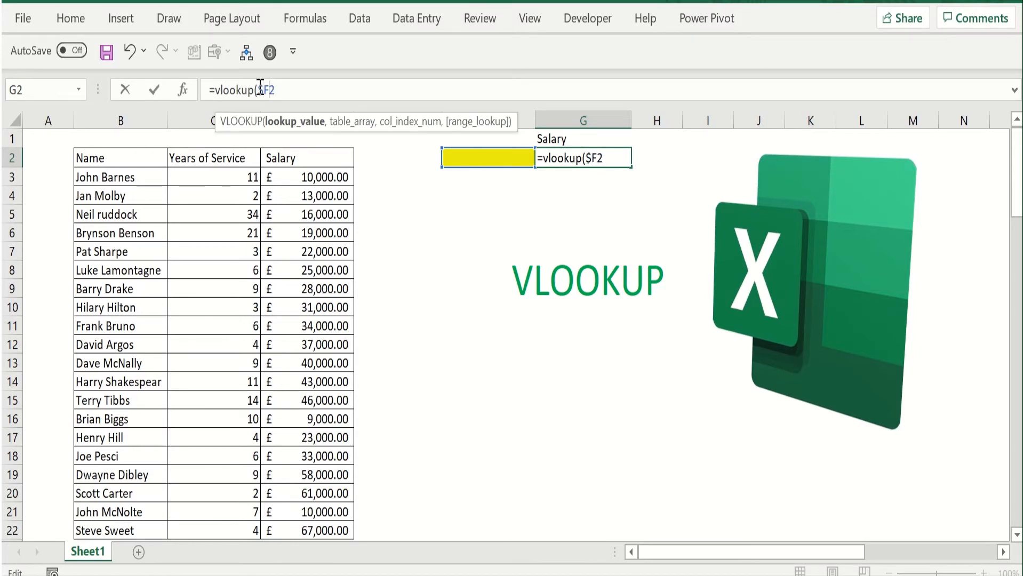
pyautogui.write('$')
pyautogui.press('Right')
pyautogui.write(',')
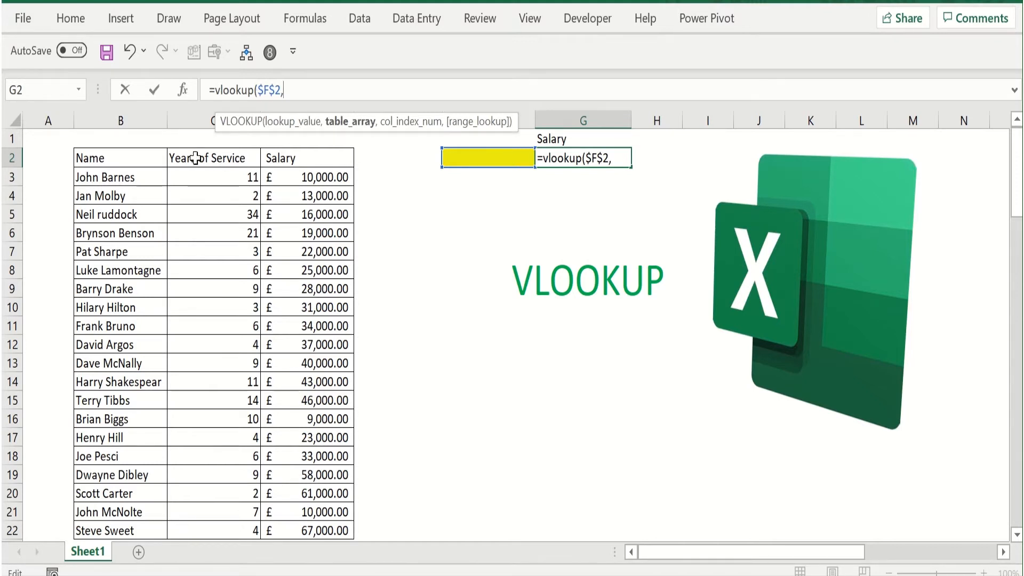
# Add the whole employee table with its headers as the formula's table array, using the absolute range $B$2:$D$22
pyautogui.moveTo(142, 156); pyautogui.dragTo(320, 456)
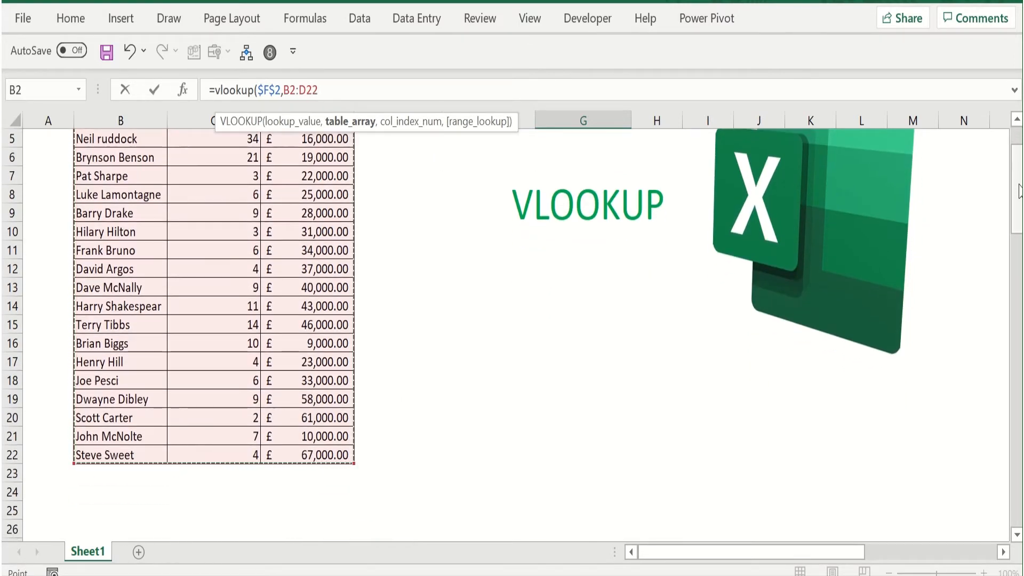
pyautogui.scroll(2, 1018, 189)
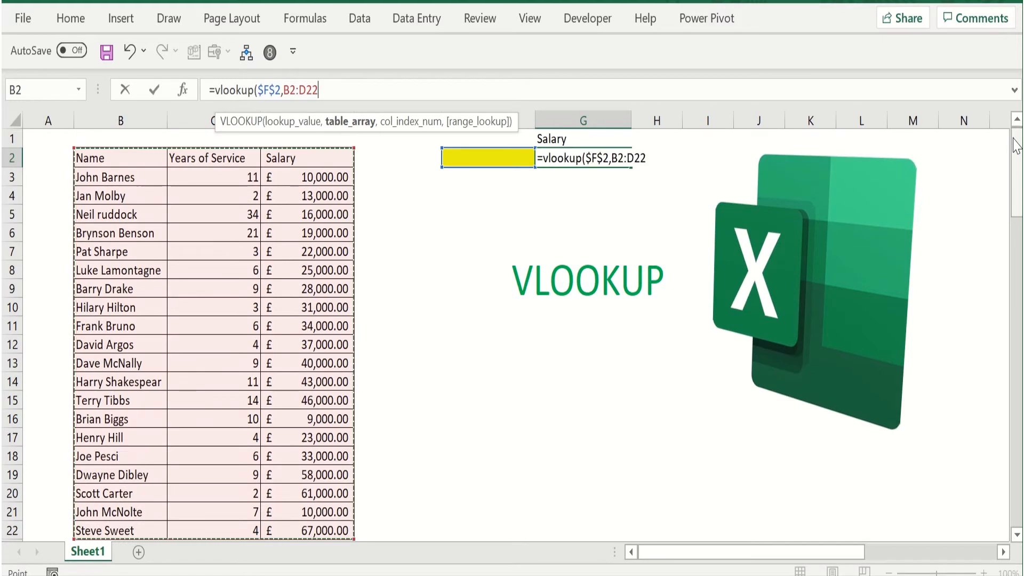
pyautogui.click(285, 92)
pyautogui.write('$')
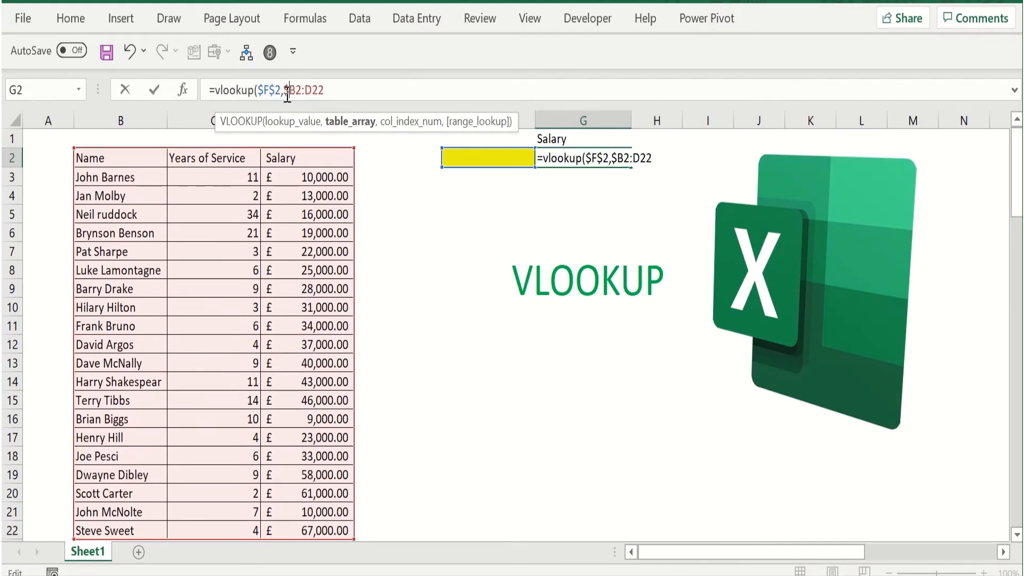
pyautogui.press('Right')
pyautogui.write('$')
pyautogui.press('Right')
pyautogui.press('Right')
pyautogui.write('$')
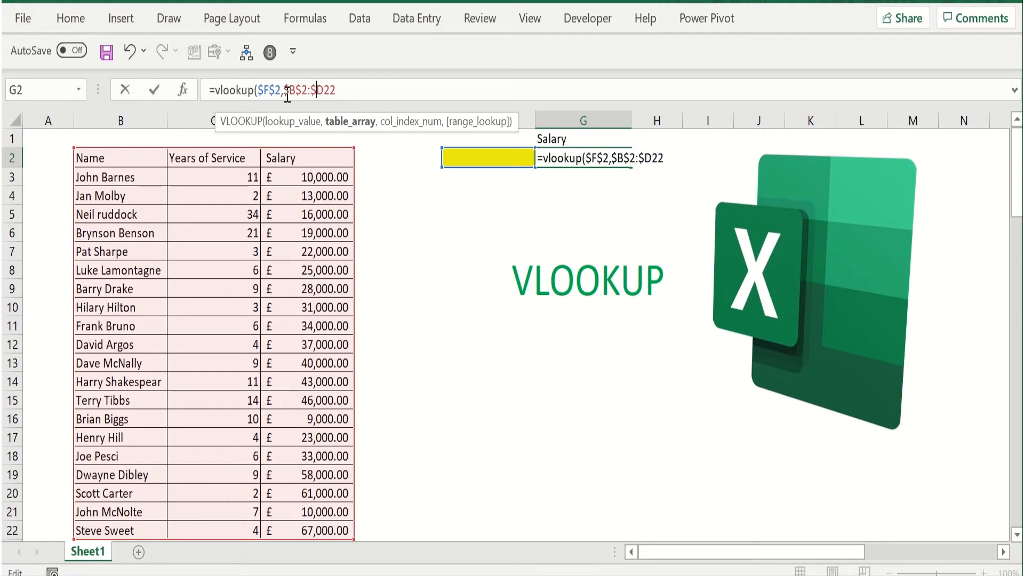
pyautogui.press('Right')
pyautogui.write('$')
pyautogui.press('Right')
pyautogui.press('Right')
pyautogui.write(',')
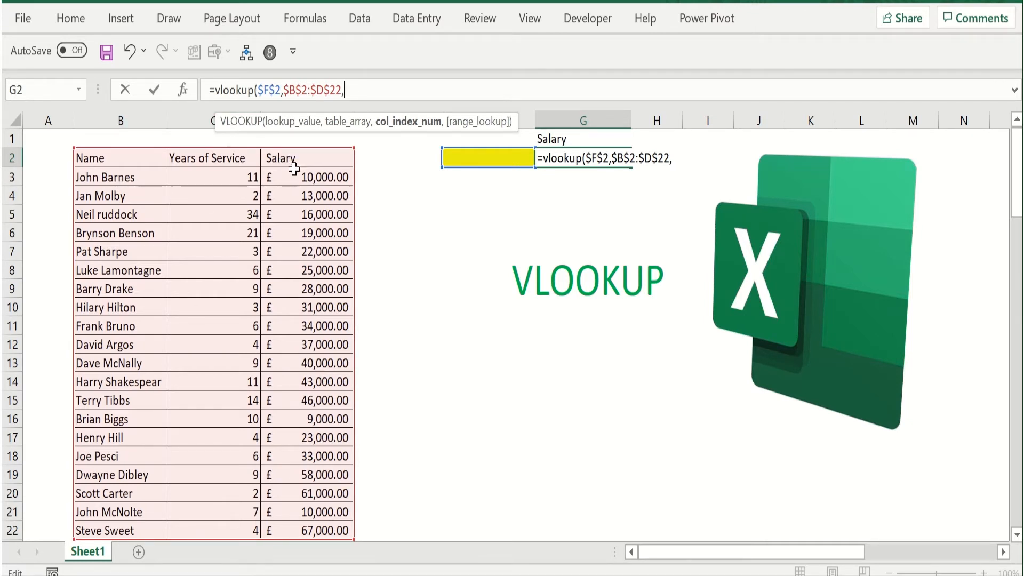
# Complete the VLOOKUP with column index 3 and FALSE for an exact match, and enter it in G2
pyautogui.write('3')
pyautogui.write(',')
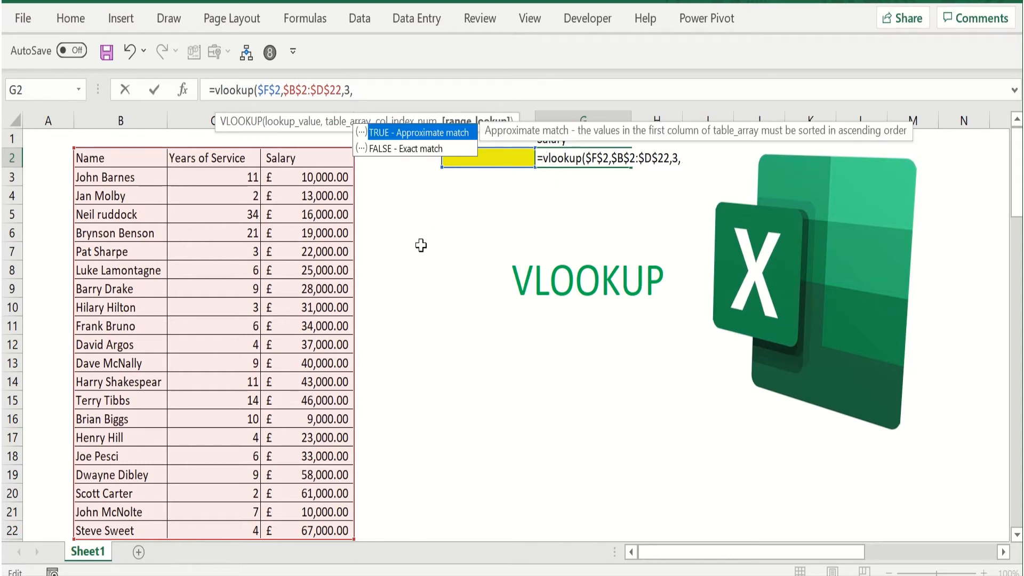
pyautogui.doubleClick(430, 149)
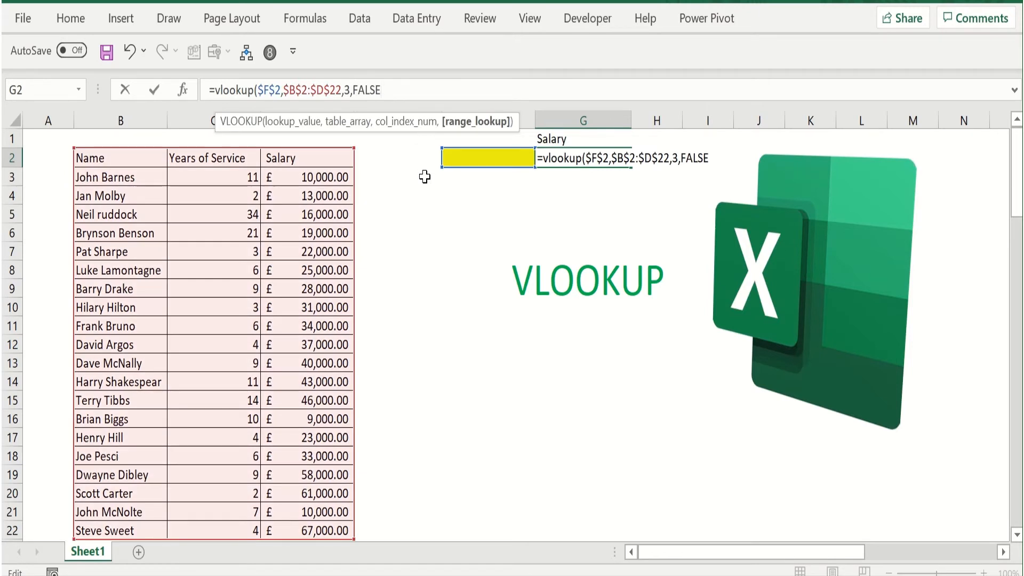
pyautogui.write(')')
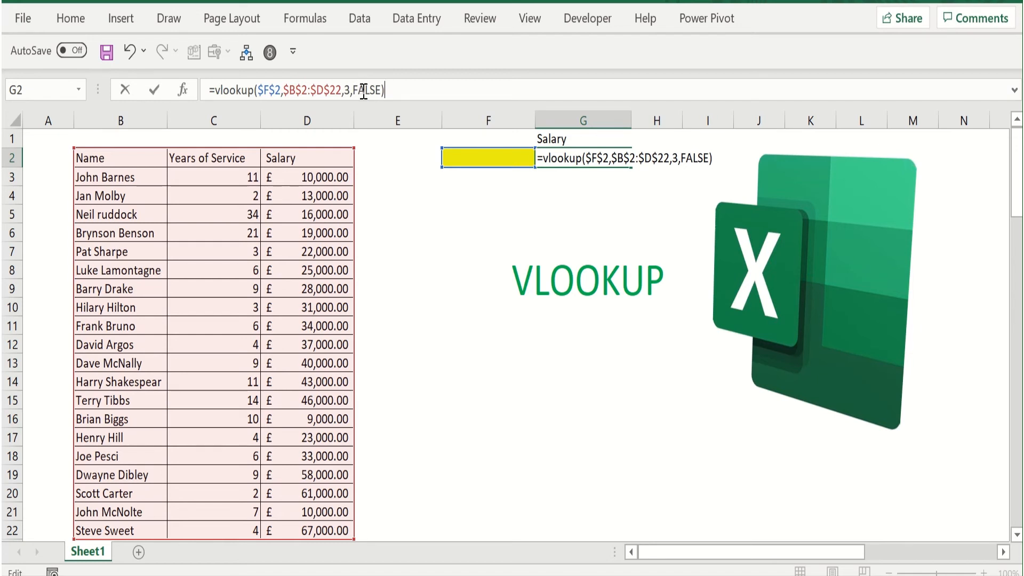
pyautogui.press('Return')
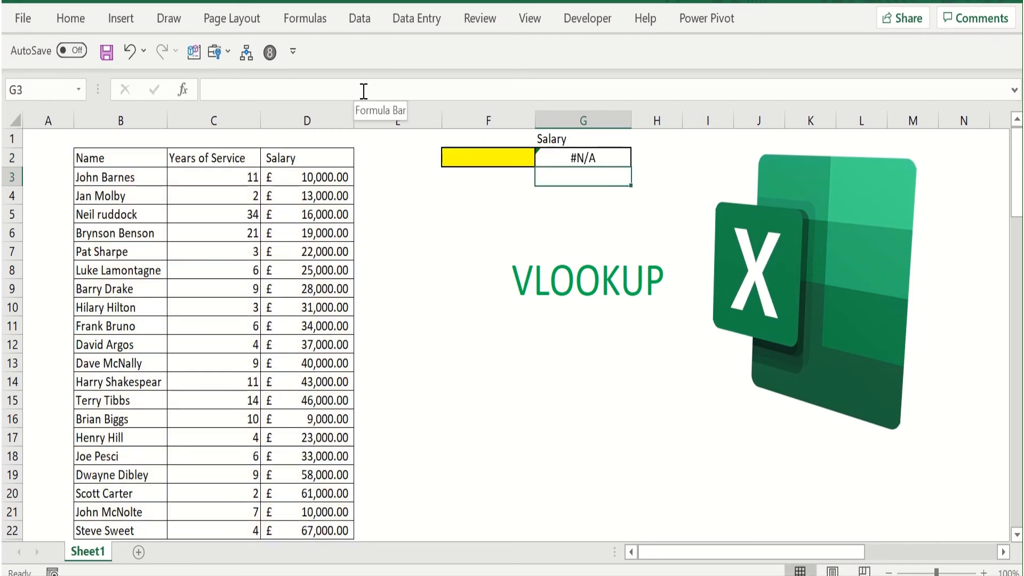
pyautogui.click(576, 157)
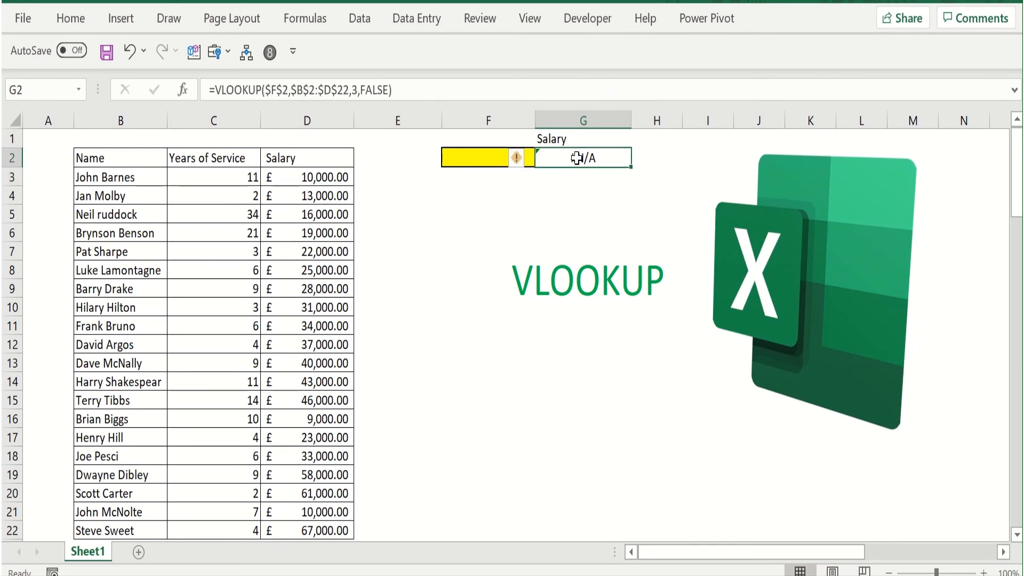
# Enter the full name of the first employee in the table in lookup cell F2
pyautogui.click(473, 158)
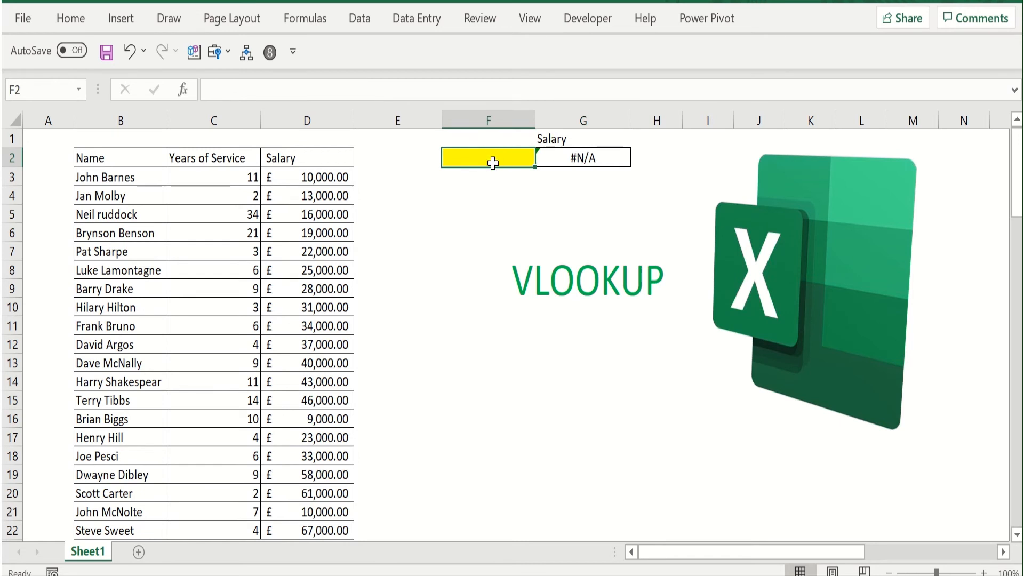
pyautogui.write('Joh')
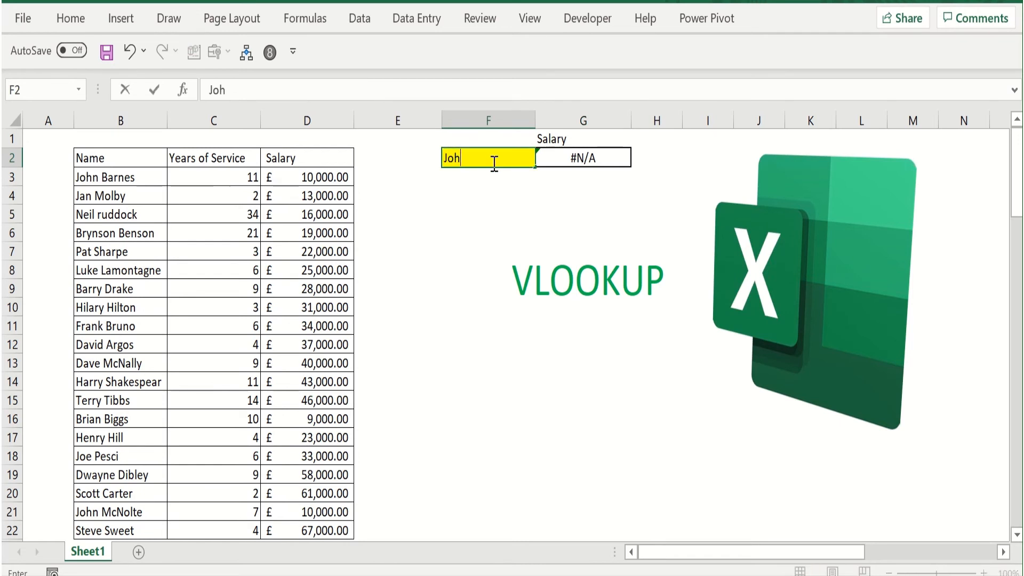
pyautogui.write('n Barnes')
pyautogui.press('Return')
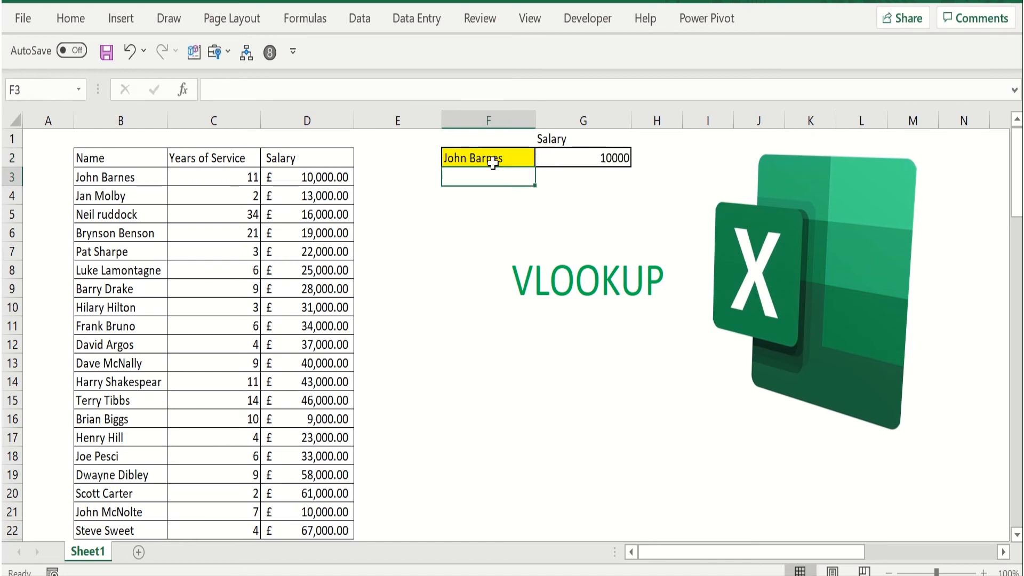
# Format the salary result in G2 with the pound sterling (£) accounting number format
pyautogui.click(550, 160)
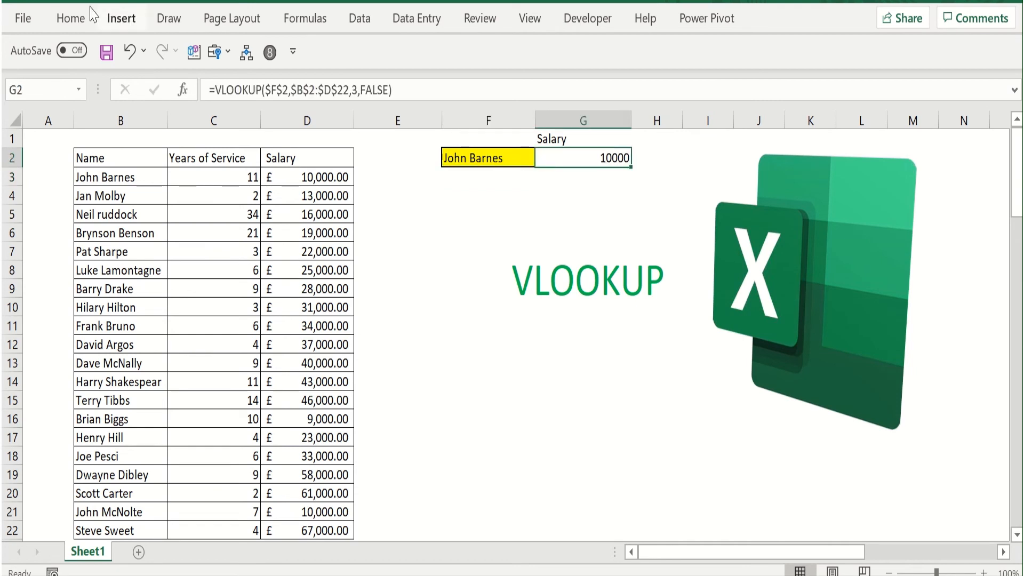
pyautogui.click(72, 18)
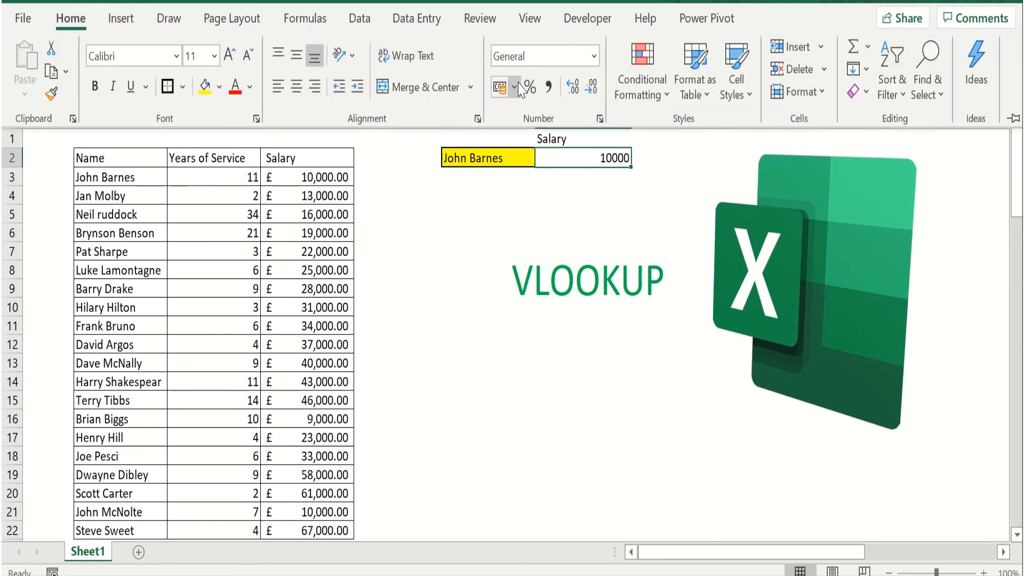
pyautogui.click(515, 86)
pyautogui.click(579, 116)
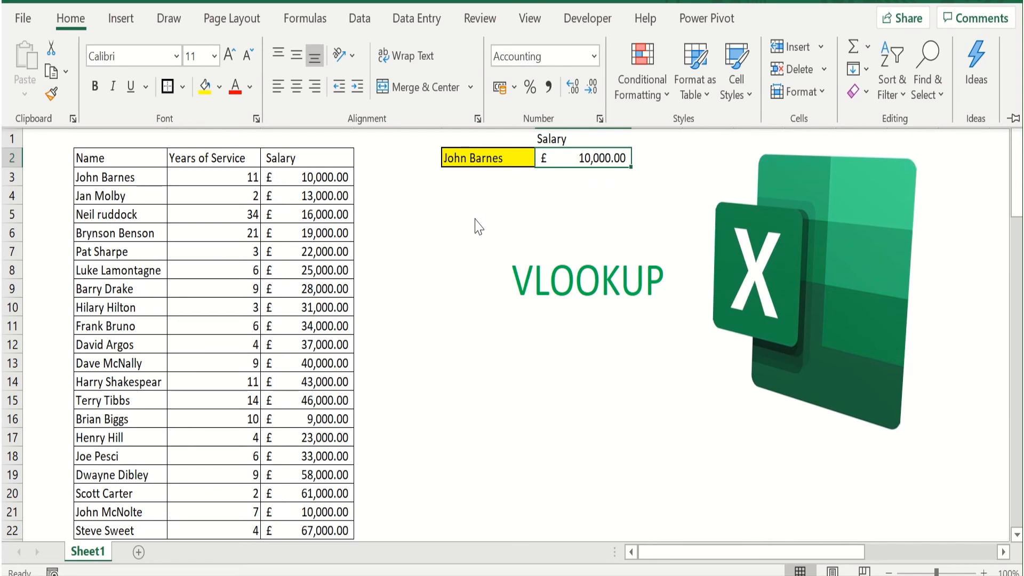
pyautogui.click(475, 220)
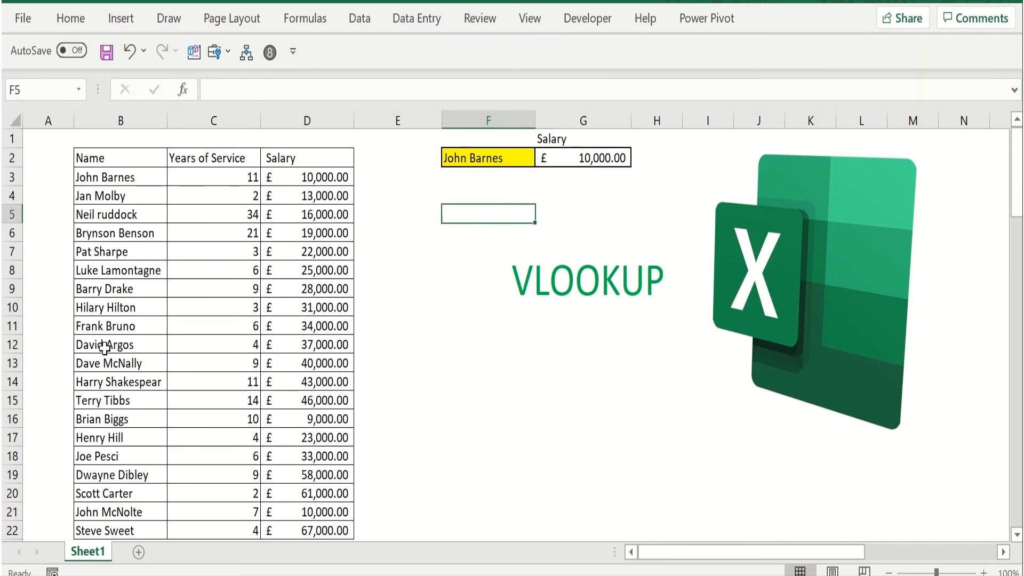
# Copy the employee name from B14 into lookup cell F2
pyautogui.click(107, 382)
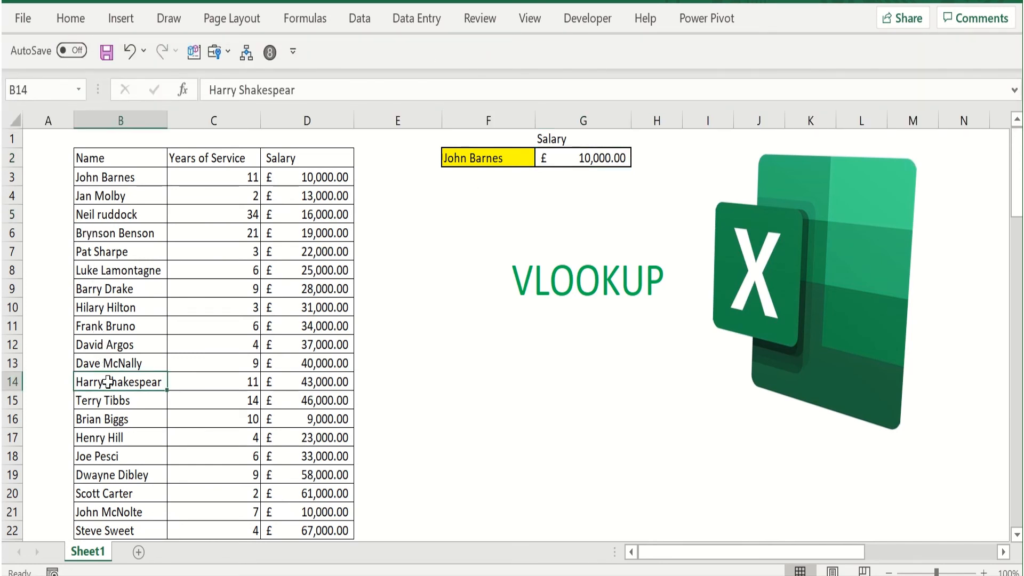
pyautogui.hotkey('ctrl', 'c')
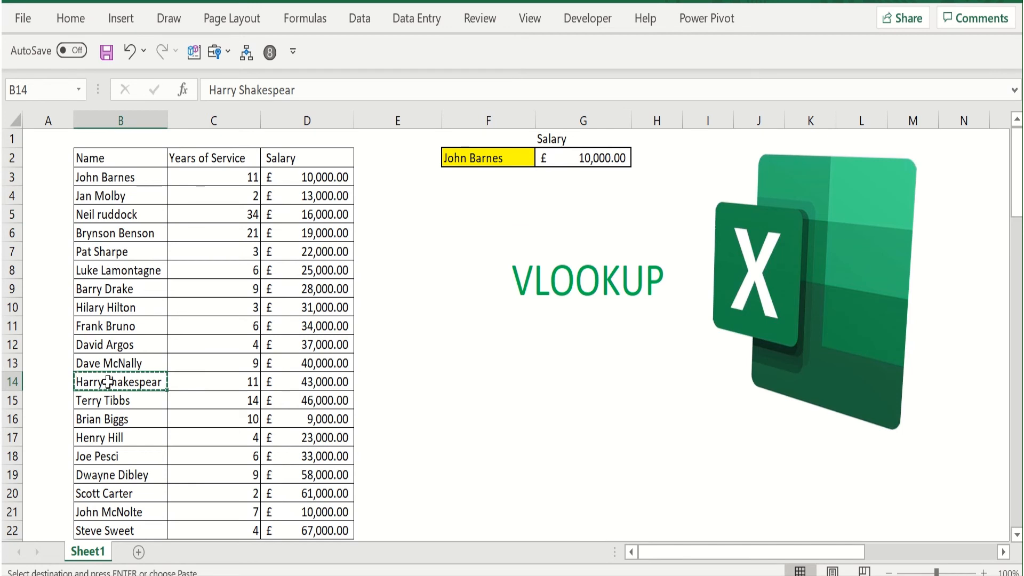
pyautogui.click(469, 157)
pyautogui.hotkey('ctrl', 'v')
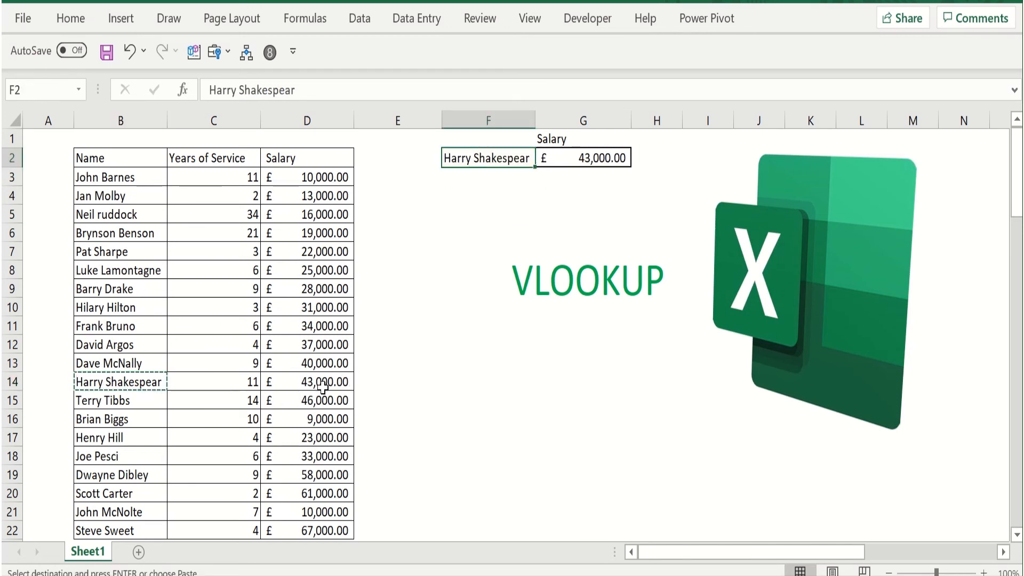
pyautogui.click(439, 383)
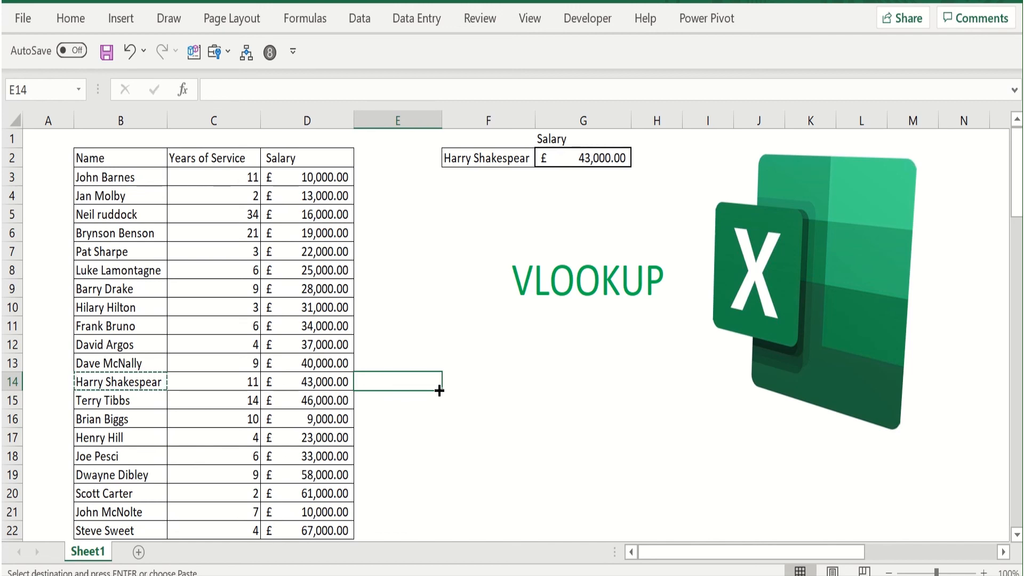
pyautogui.click(653, 160)
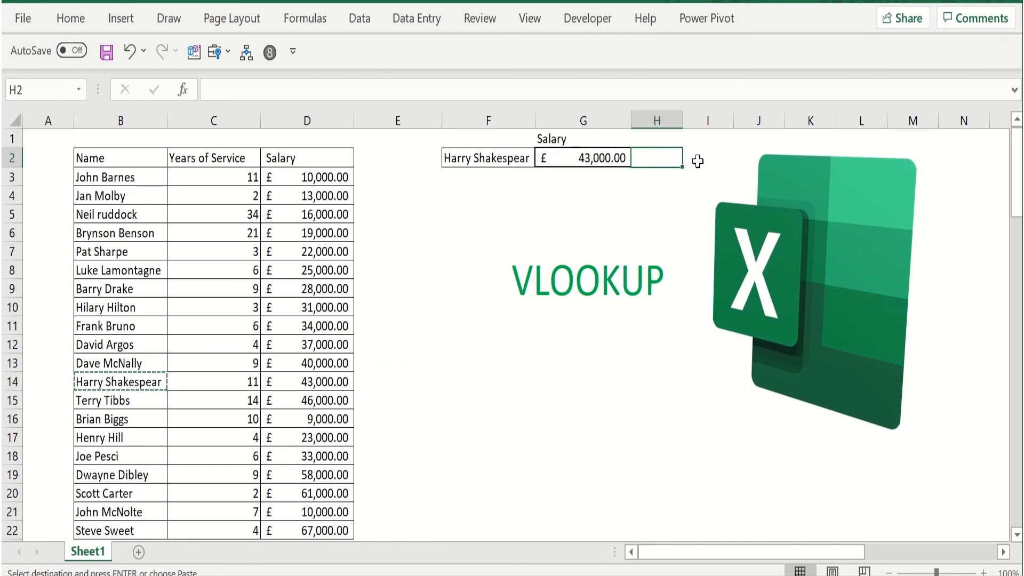
pyautogui.click(698, 161)
pyautogui.click(647, 156)
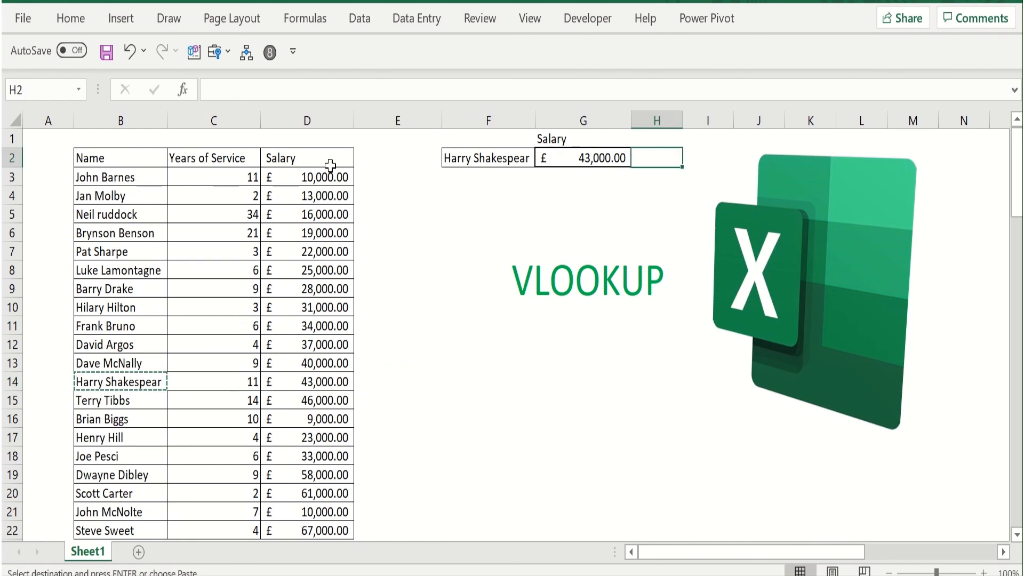